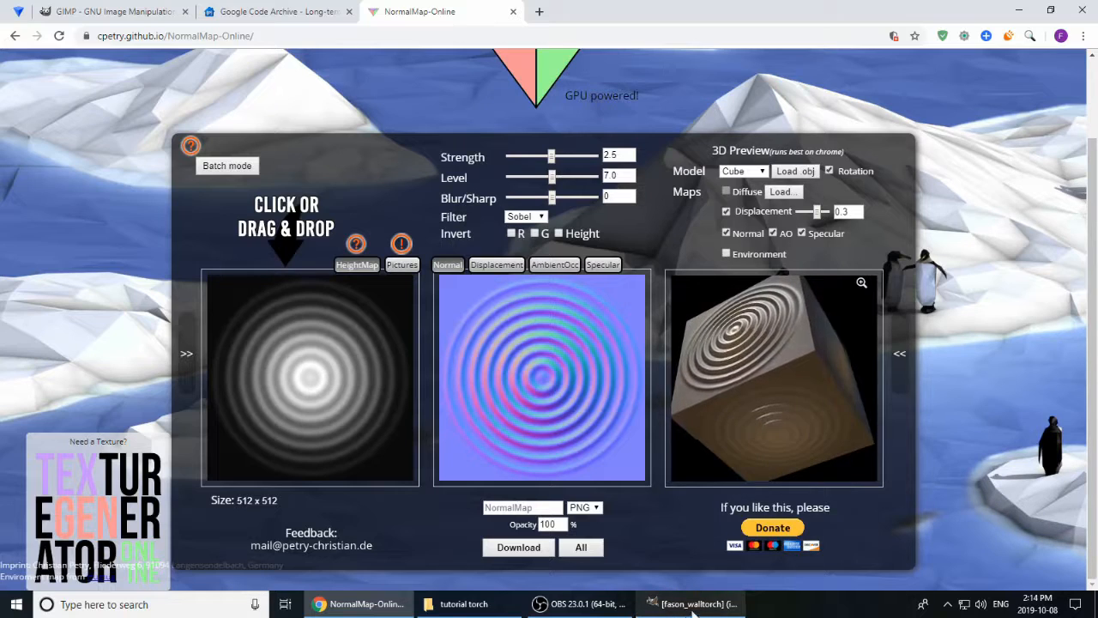
# Step: Switch to GIMP, copy the entire fason_walltorch.png texture and paste it over the original layer
pyautogui.hotkey('alt', 'Tab')
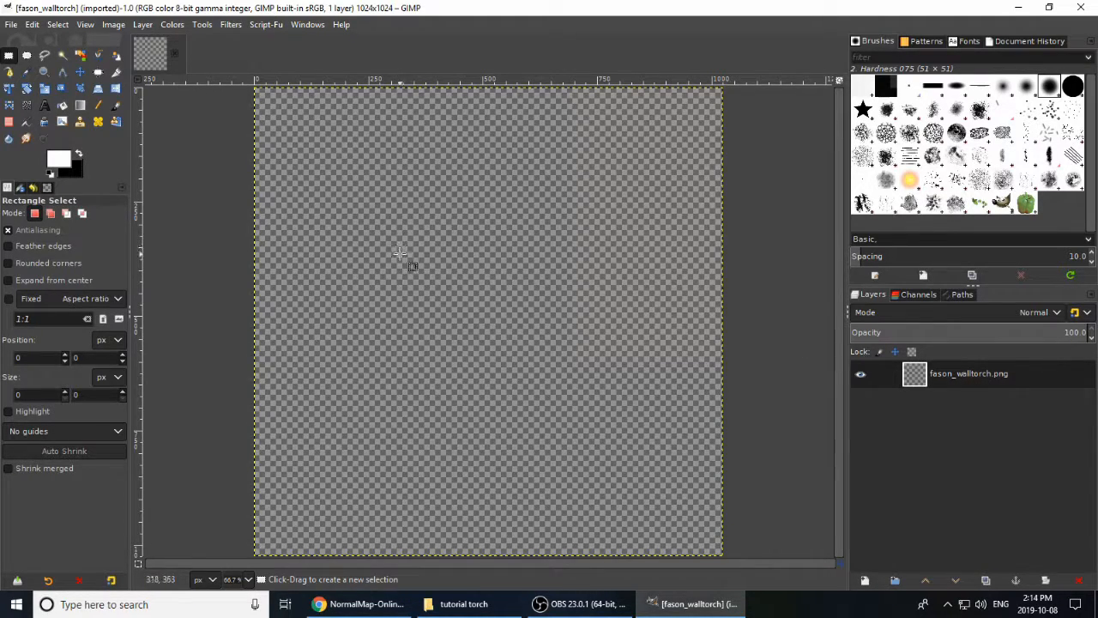
pyautogui.press('ctrl')
pyautogui.hotkey('ctrl', 'a')
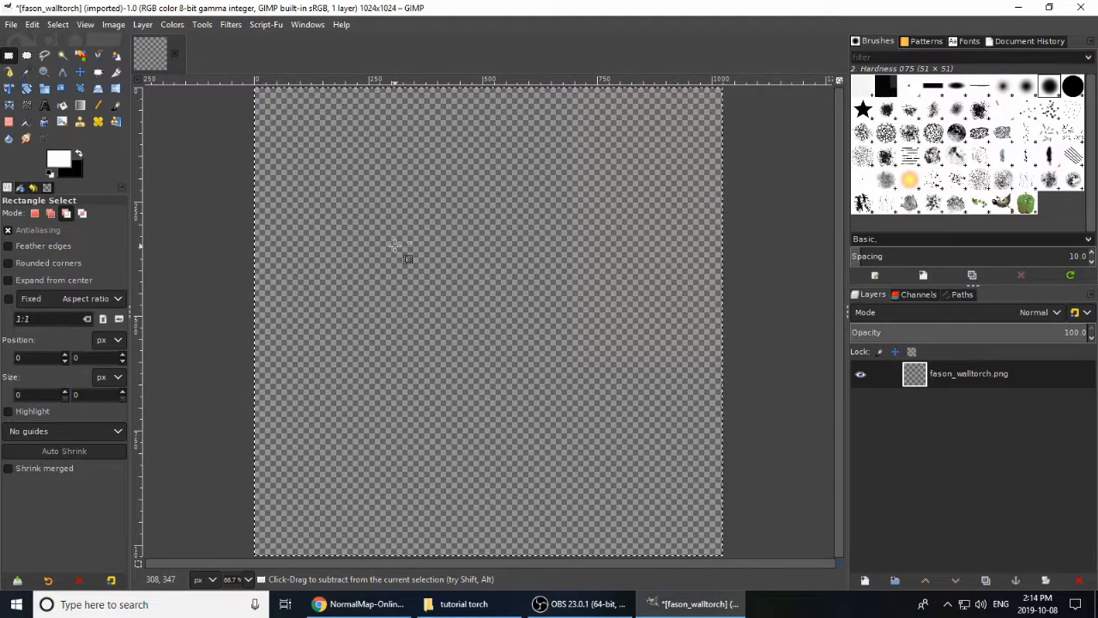
pyautogui.hotkey('ctrl', 'c')
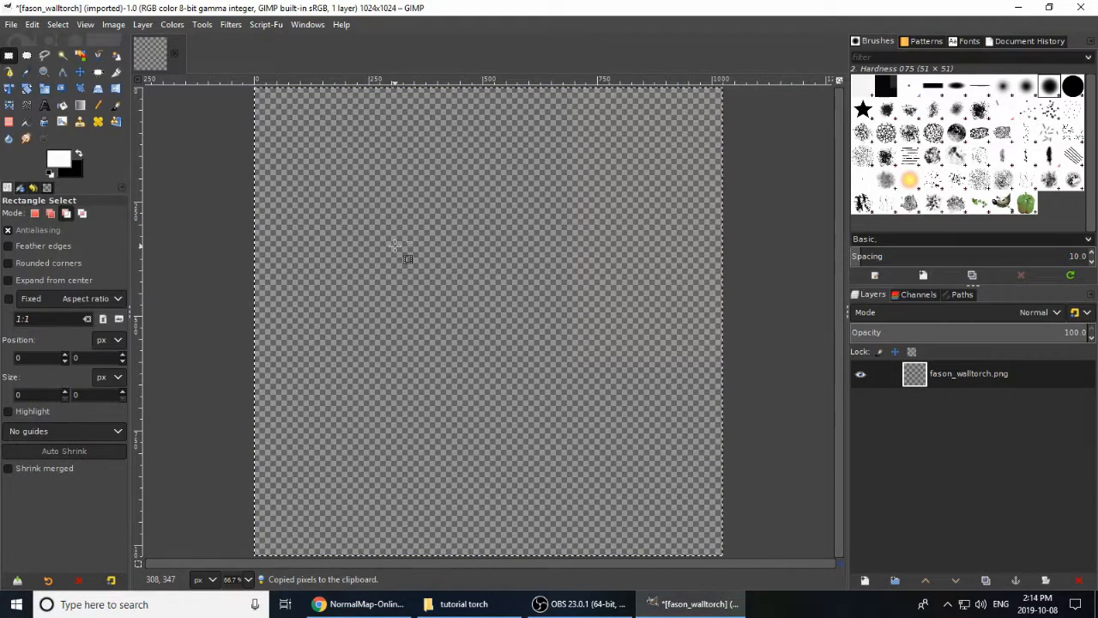
pyautogui.hotkey('ctrl', 'v')
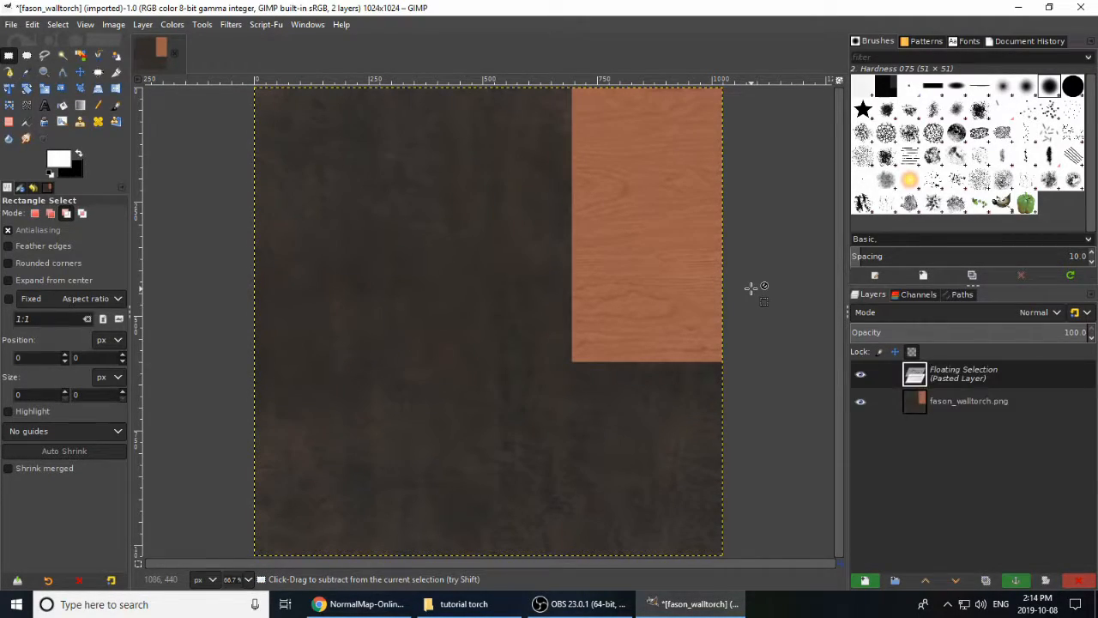
# Step: Anchor the pasted floating selection onto the fason_walltorch.png layer
pyautogui.click(83, 24)
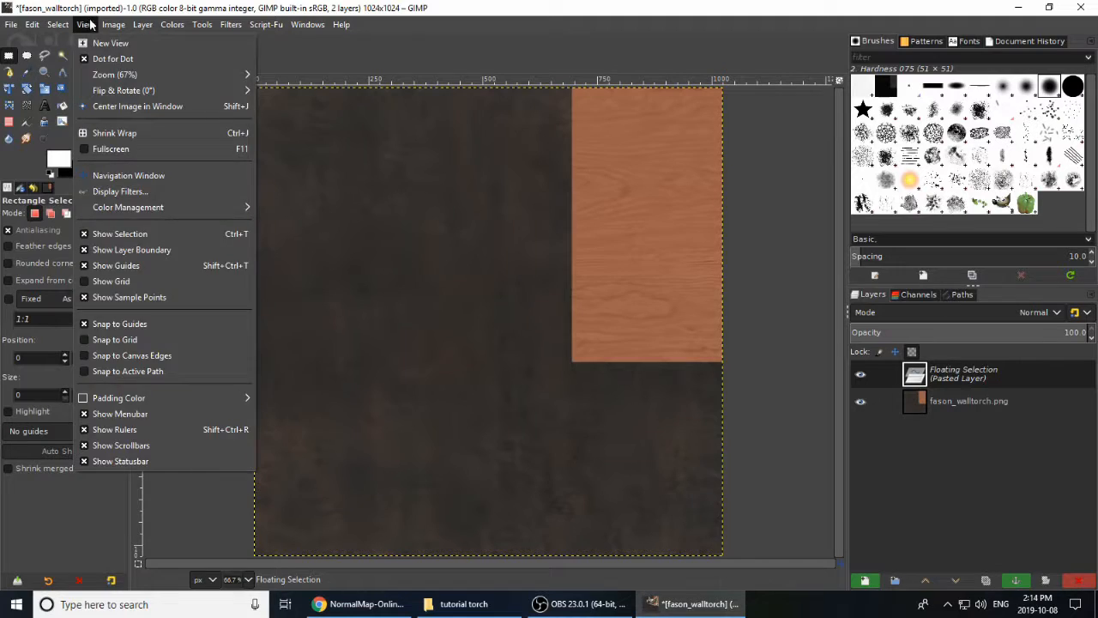
pyautogui.moveTo(137, 28)
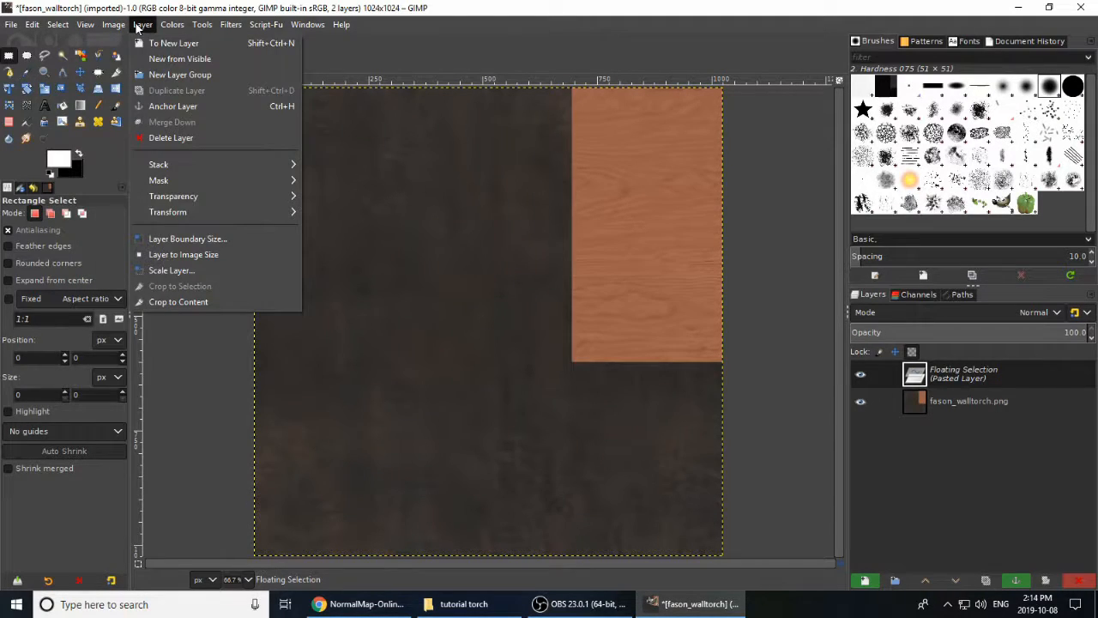
pyautogui.moveTo(239, 204)
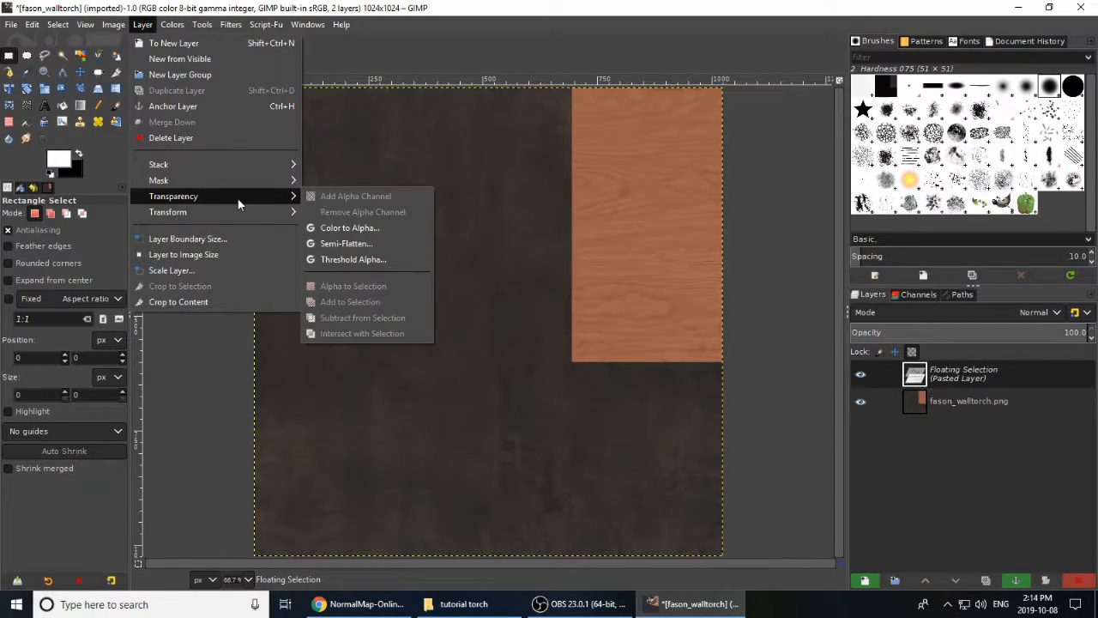
pyautogui.click(149, 26)
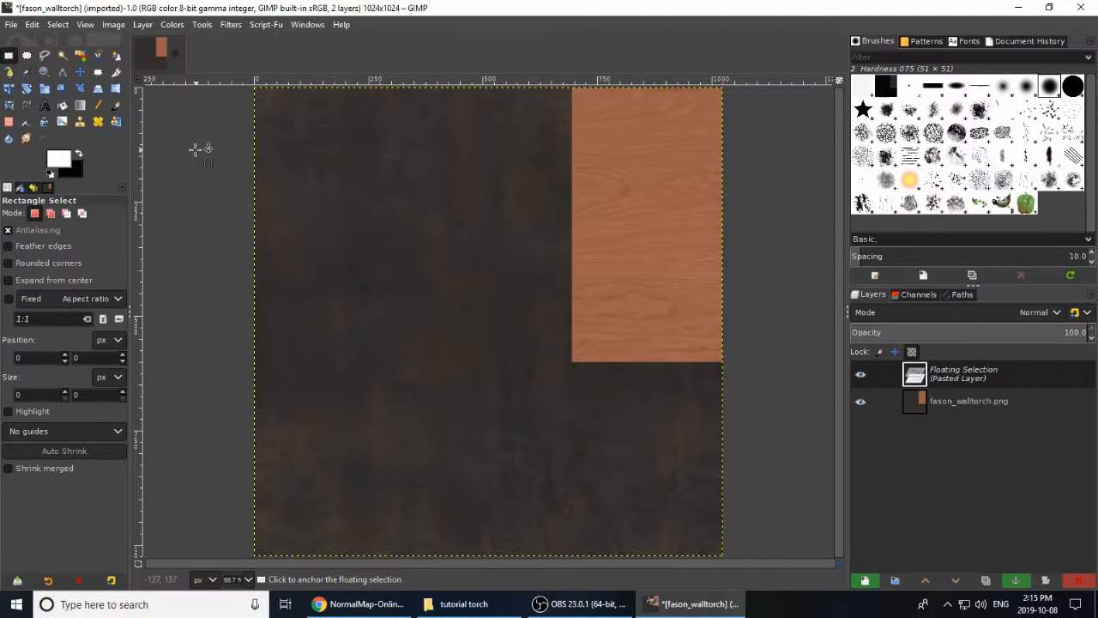
pyautogui.click(225, 181)
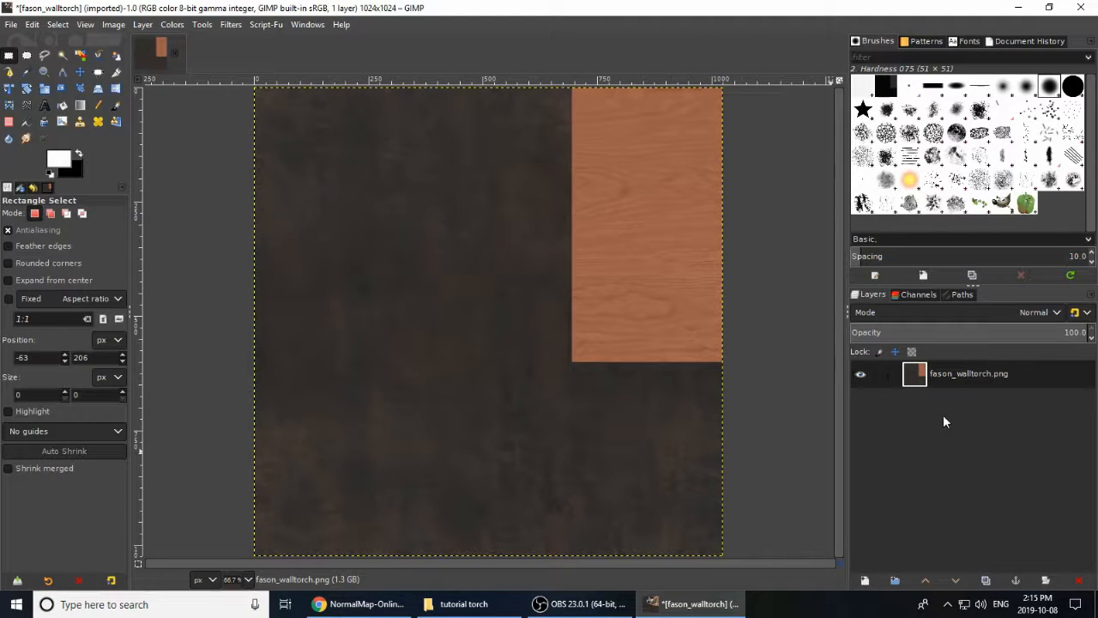
# Step: Remove the alpha channel from the fason_walltorch.png layer
pyautogui.click(144, 26)
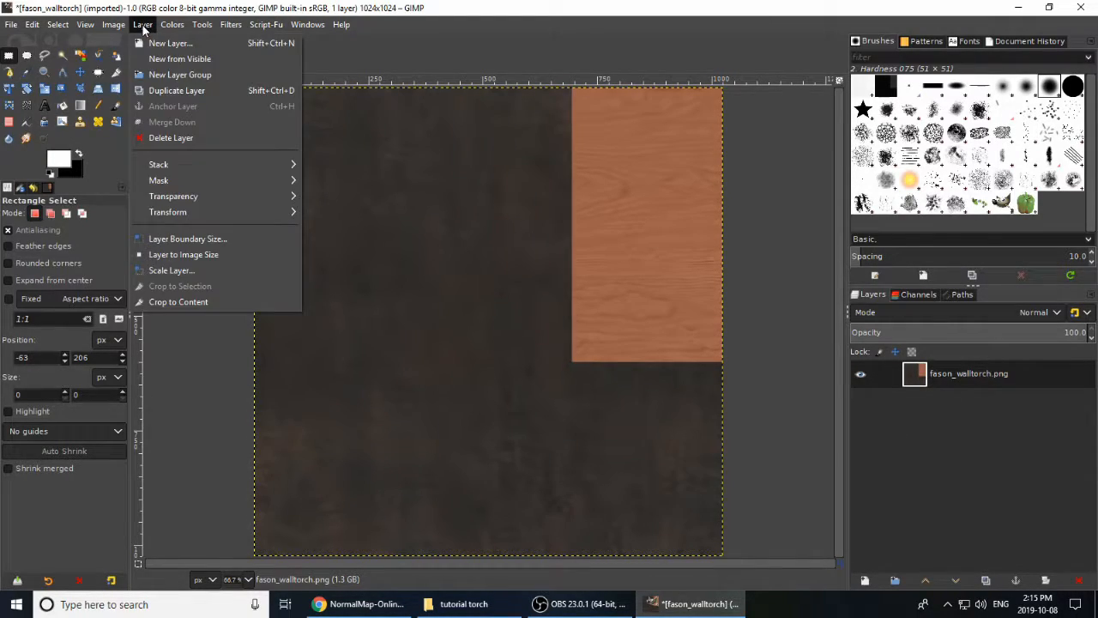
pyautogui.moveTo(228, 194)
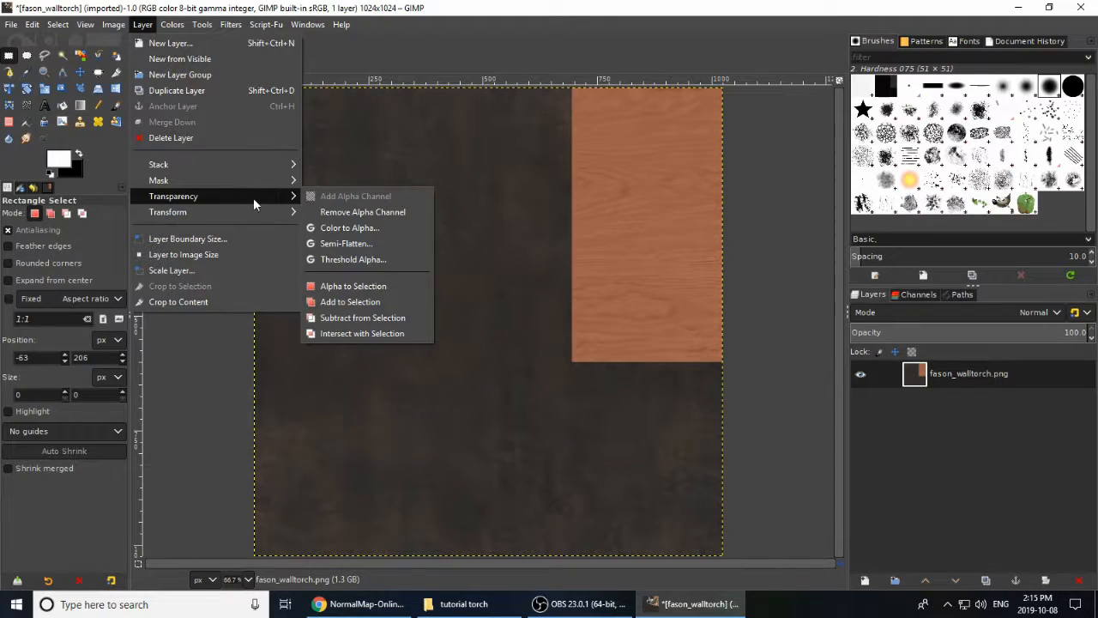
pyautogui.click(337, 212)
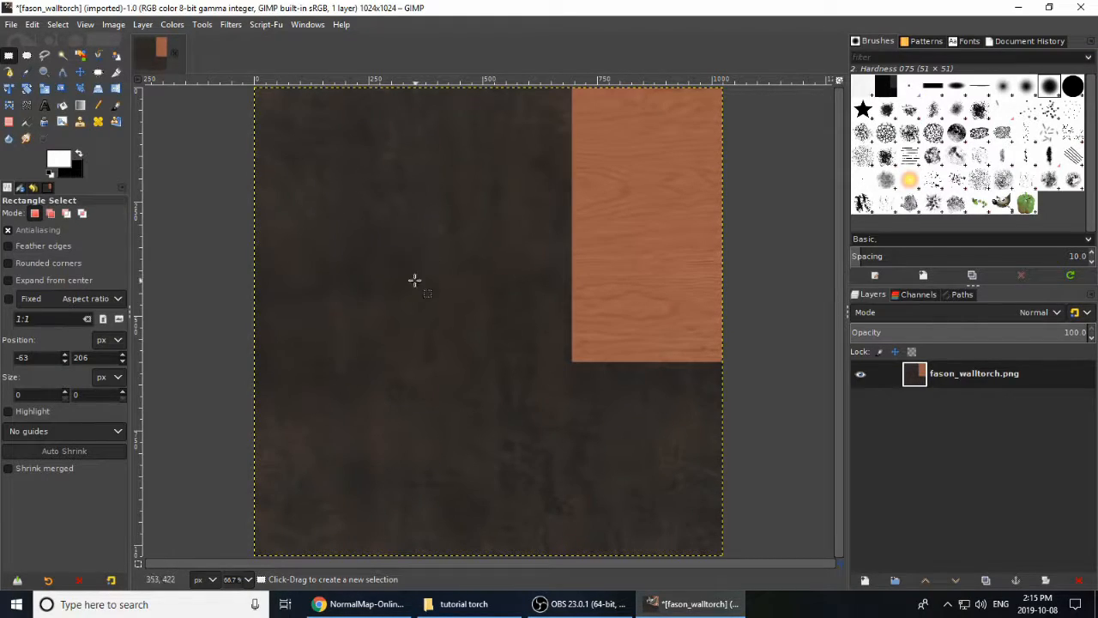
# Step: Export the opaque texture to the Desktop as fason_walltorch_n.png with the current PNG options
pyautogui.click(11, 24)
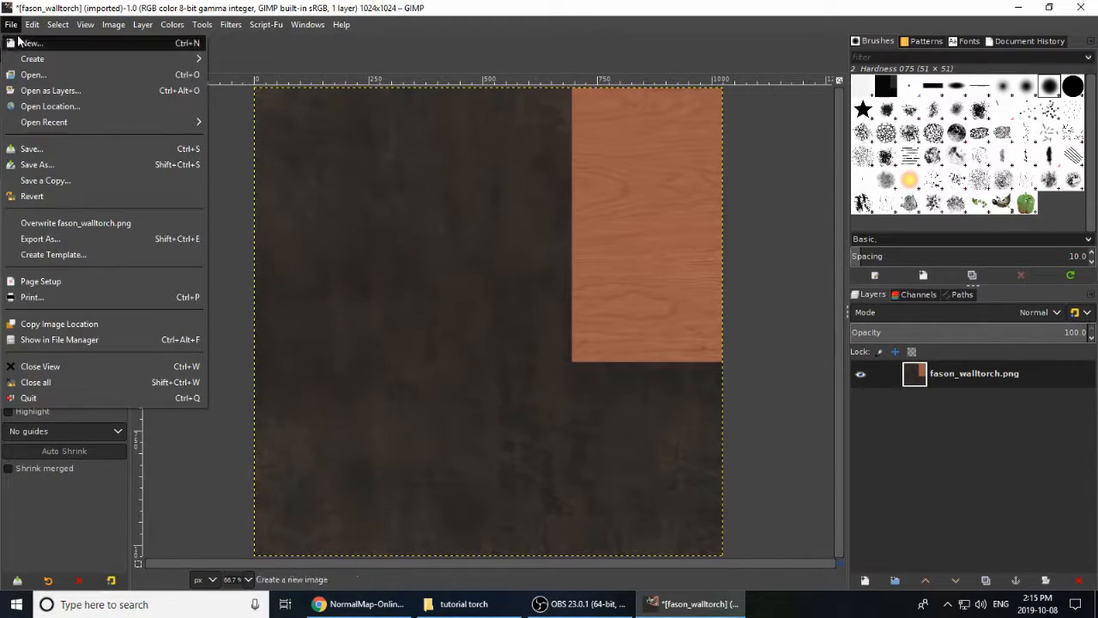
pyautogui.click(79, 237)
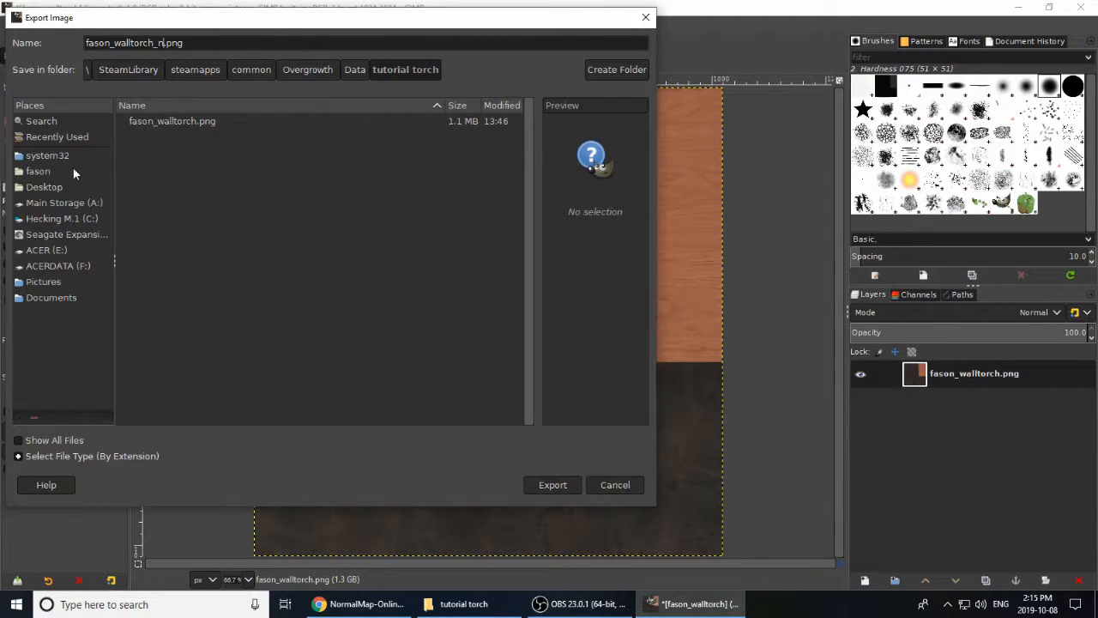
pyautogui.click(53, 188)
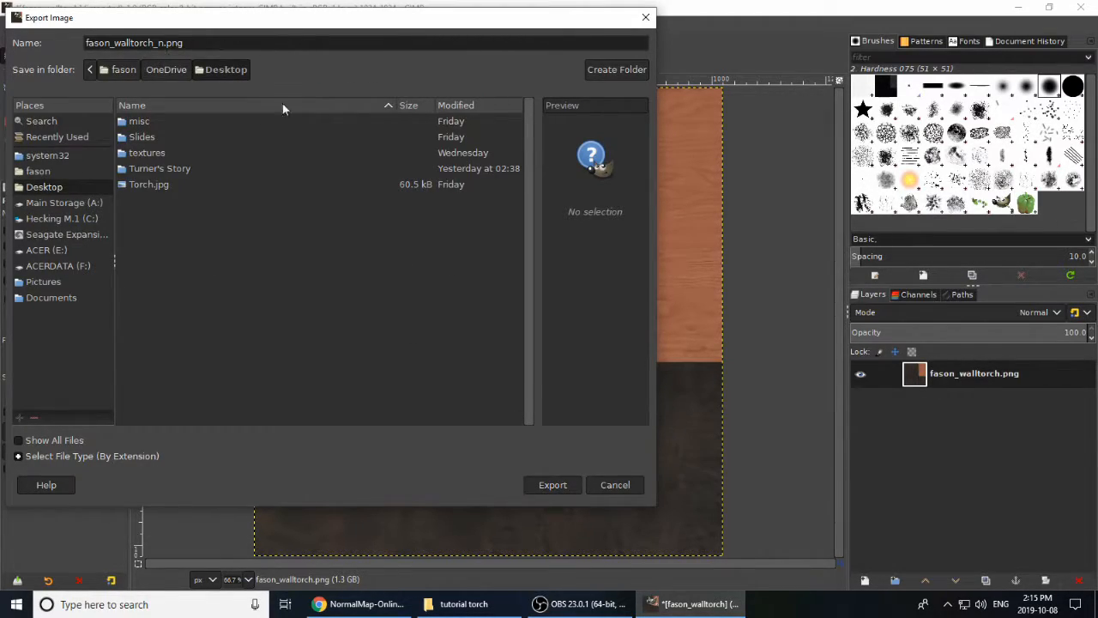
pyautogui.click(550, 485)
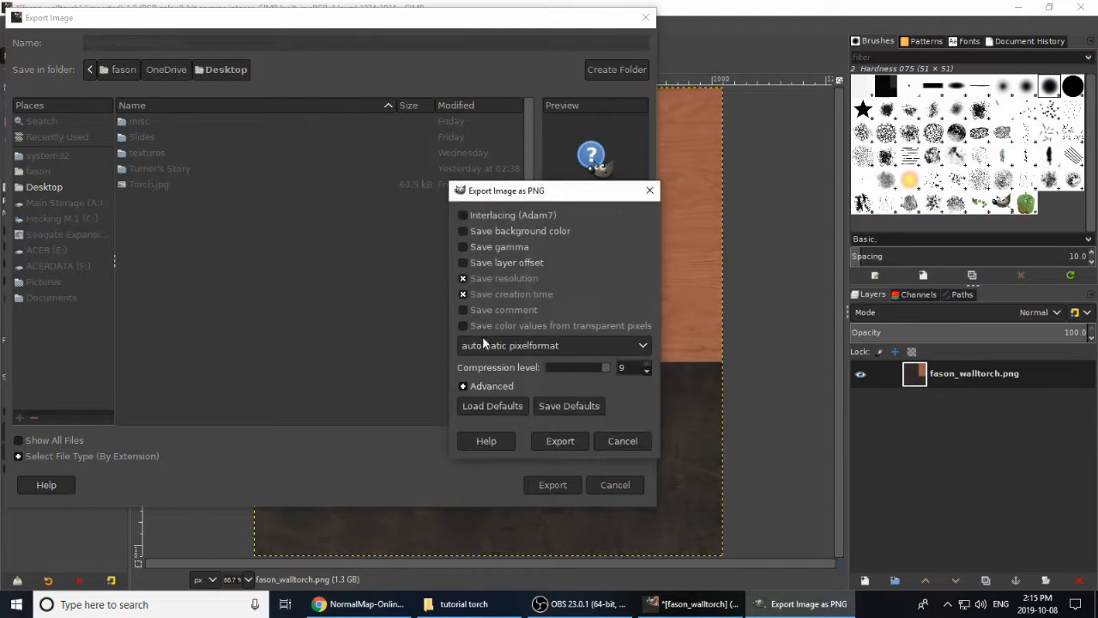
pyautogui.click(553, 440)
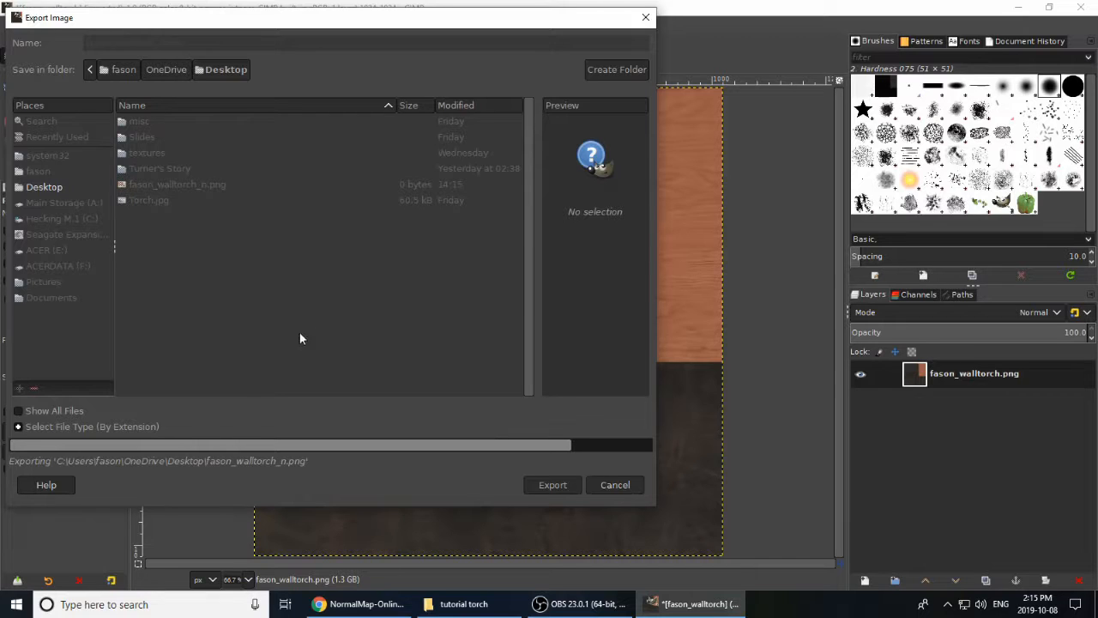
# Step: Minimise the open windows and try to bring fason_walltorch_n.png from the desktop into NormalMap-Online
pyautogui.click(377, 604)
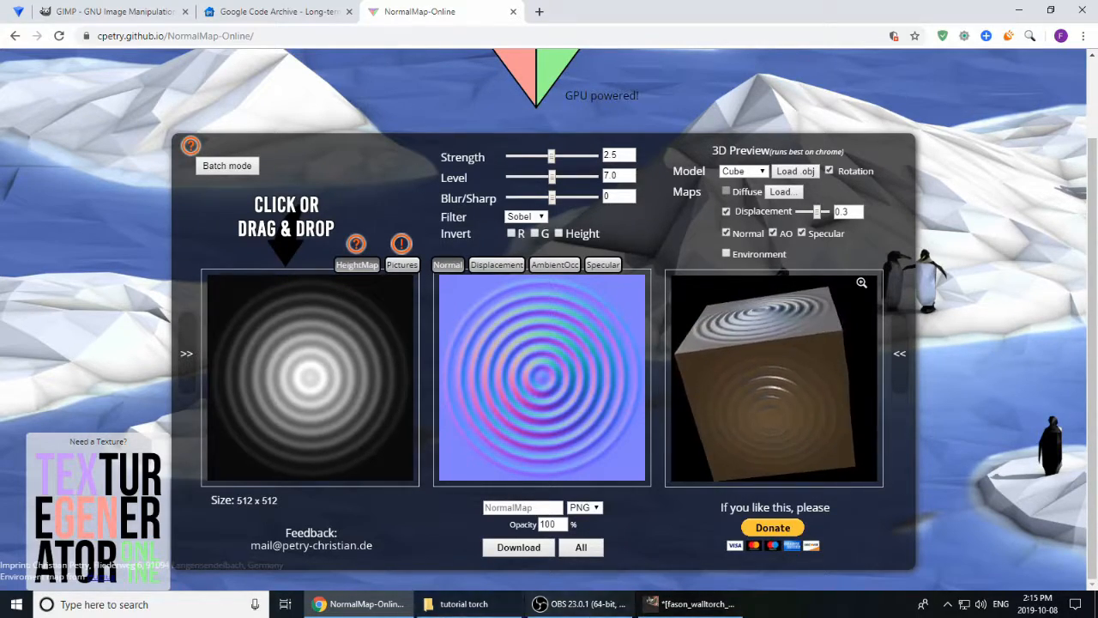
pyautogui.click(1018, 10)
pyautogui.click(1016, 12)
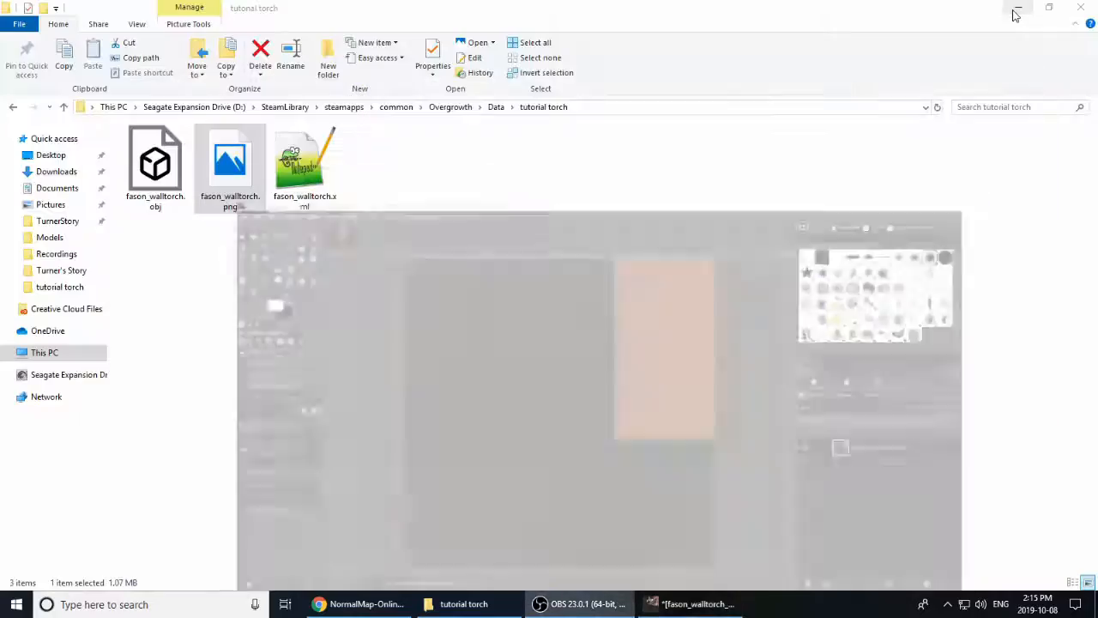
pyautogui.click(1017, 10)
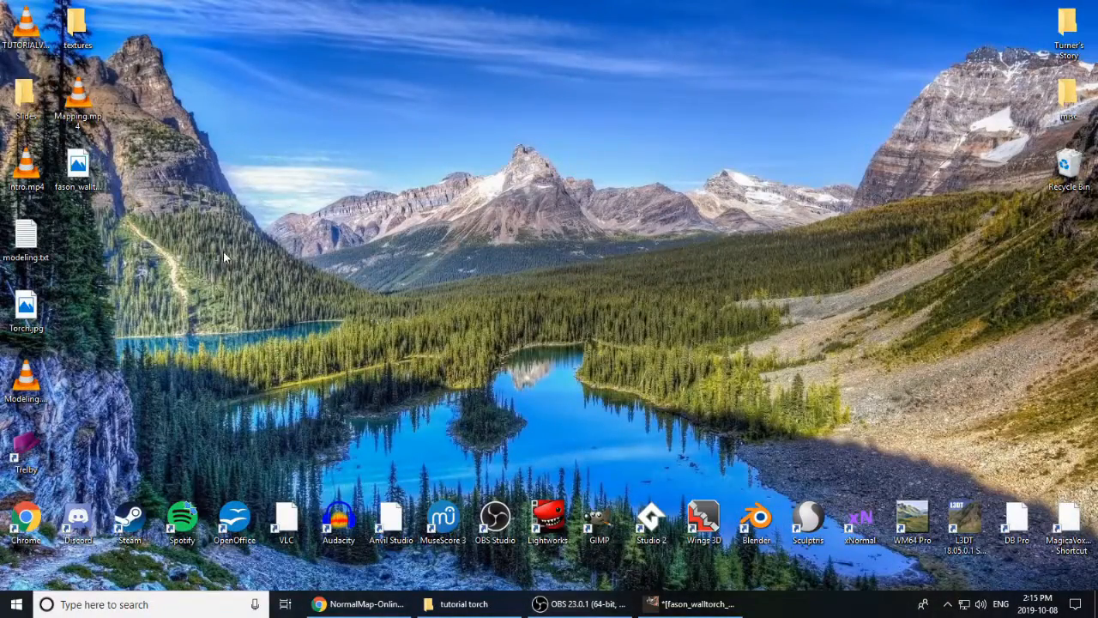
pyautogui.click(73, 167)
pyautogui.moveTo(74, 168); pyautogui.dragTo(290, 240)
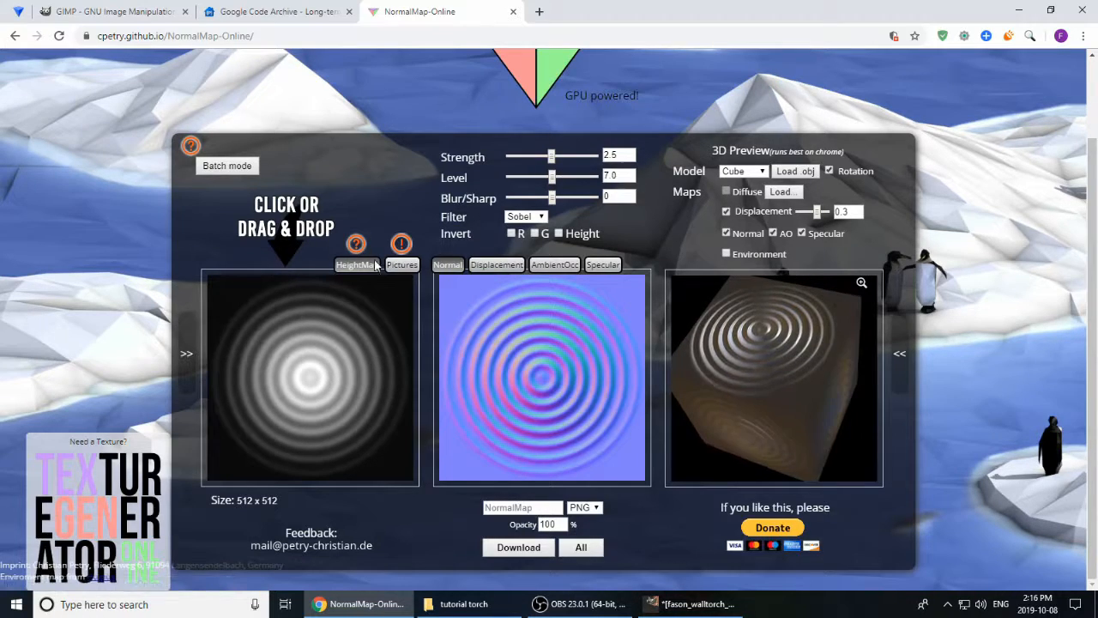
# Step: In NormalMap-Online, load fason_walltorch_n.png from the Desktop as the height map and download the generated normal map as PNG
pyautogui.click(314, 371)
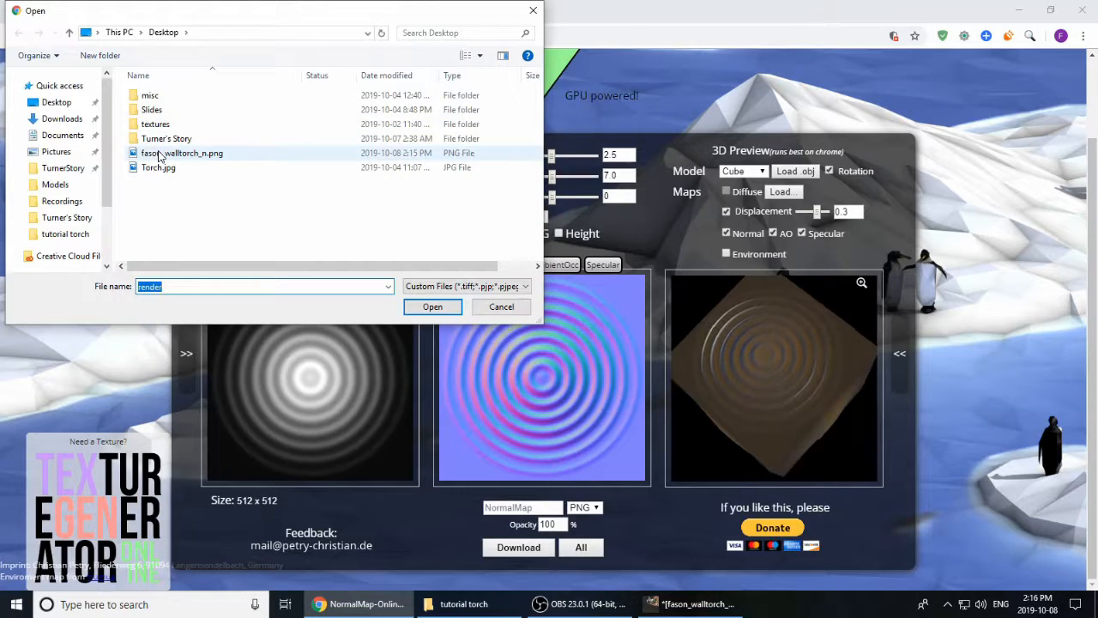
pyautogui.doubleClick(176, 153)
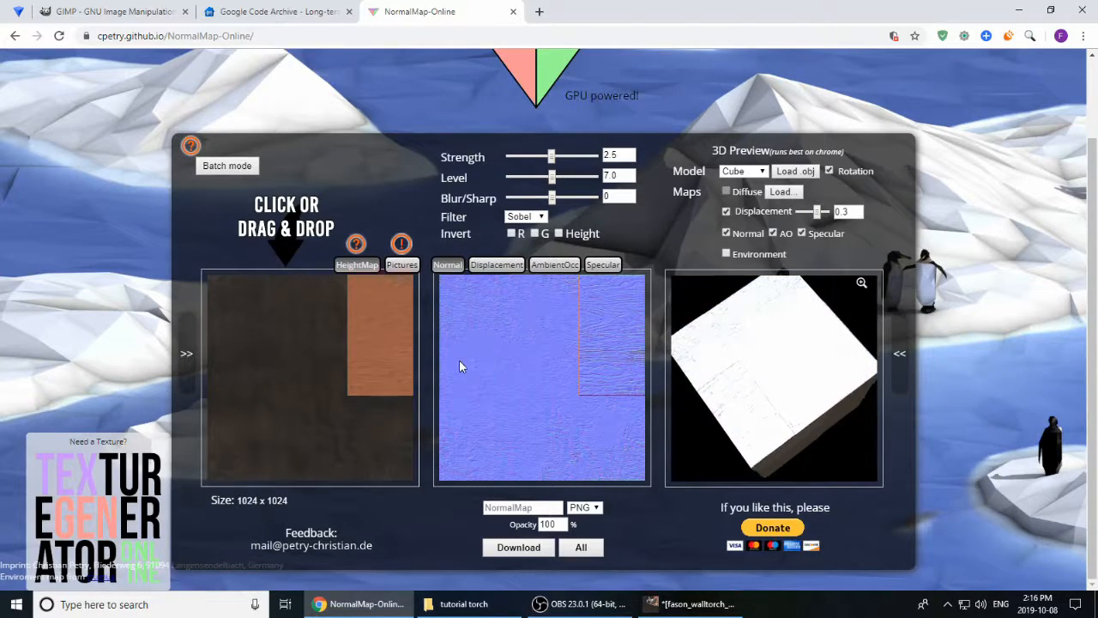
pyautogui.click(519, 547)
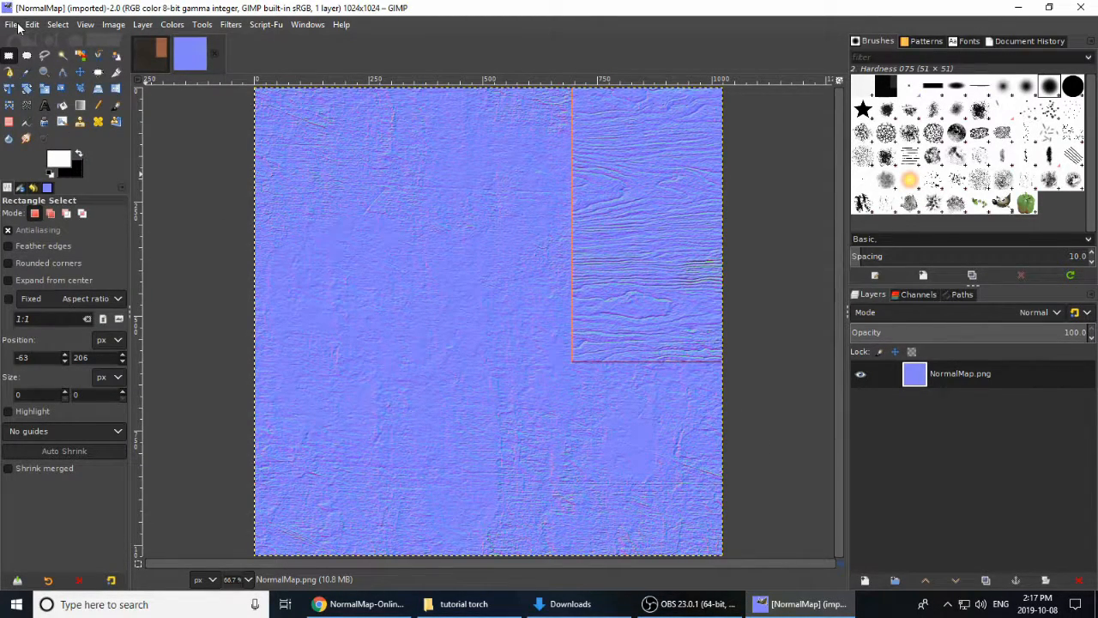
# Step: In GIMP, export the NormalMap.png image to the Desktop as fason_walltorch_n.png, replacing the existing file
pyautogui.click(12, 25)
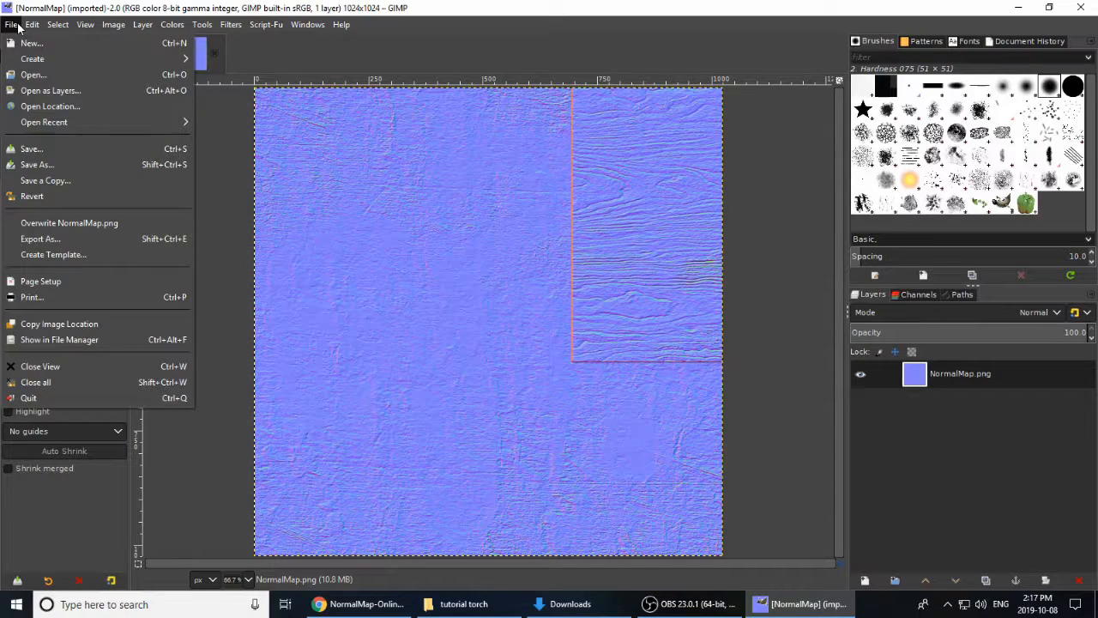
pyautogui.click(94, 239)
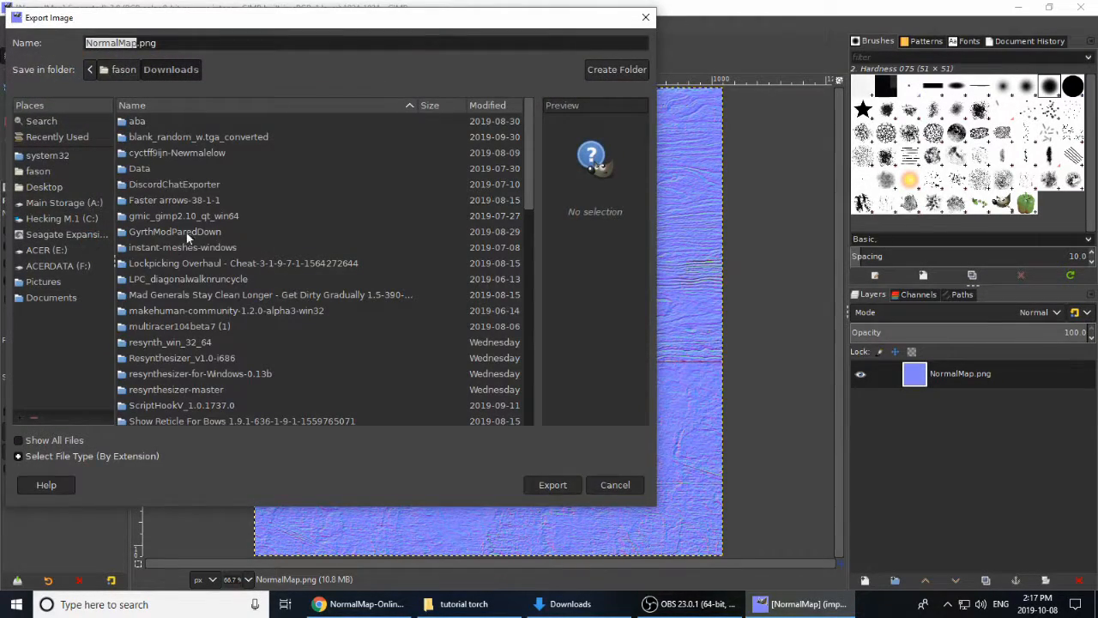
pyautogui.click(58, 190)
pyautogui.click(156, 189)
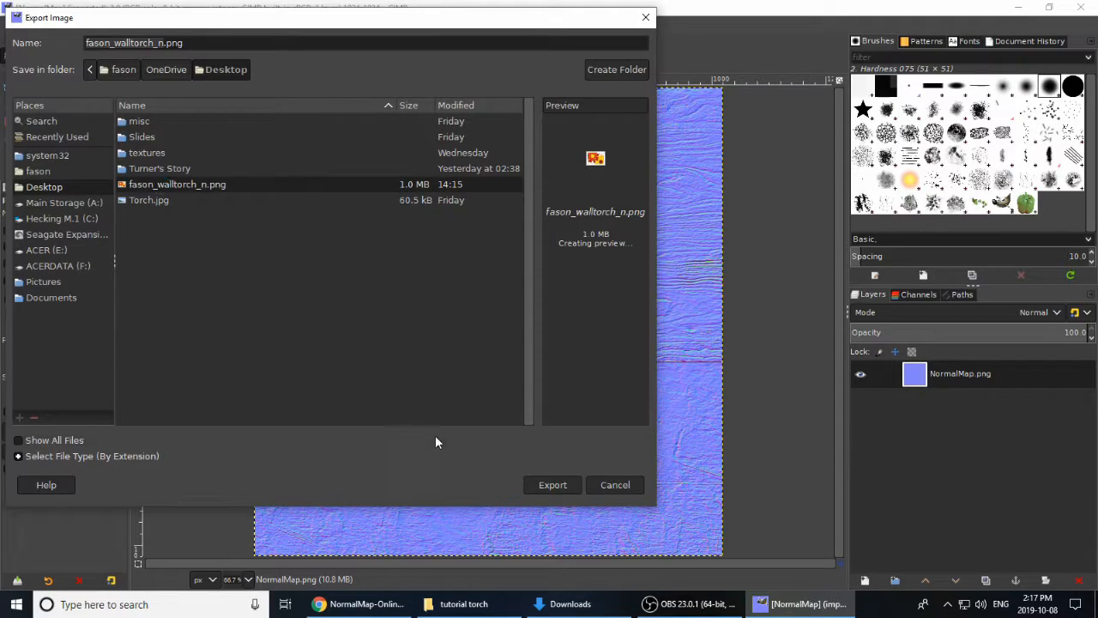
pyautogui.click(555, 485)
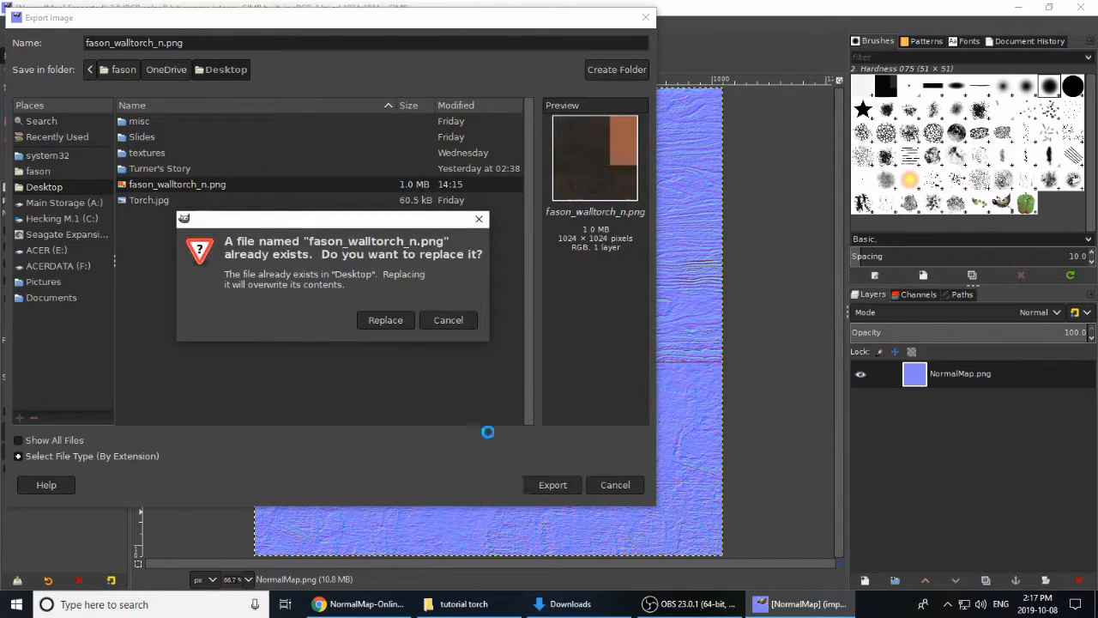
pyautogui.click(385, 319)
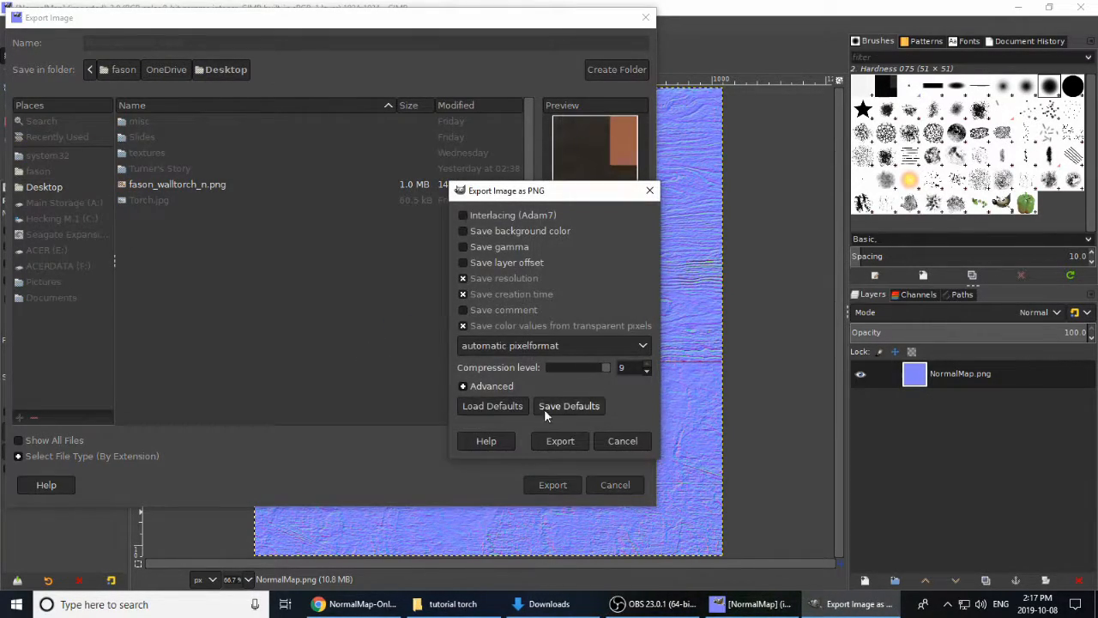
pyautogui.click(559, 441)
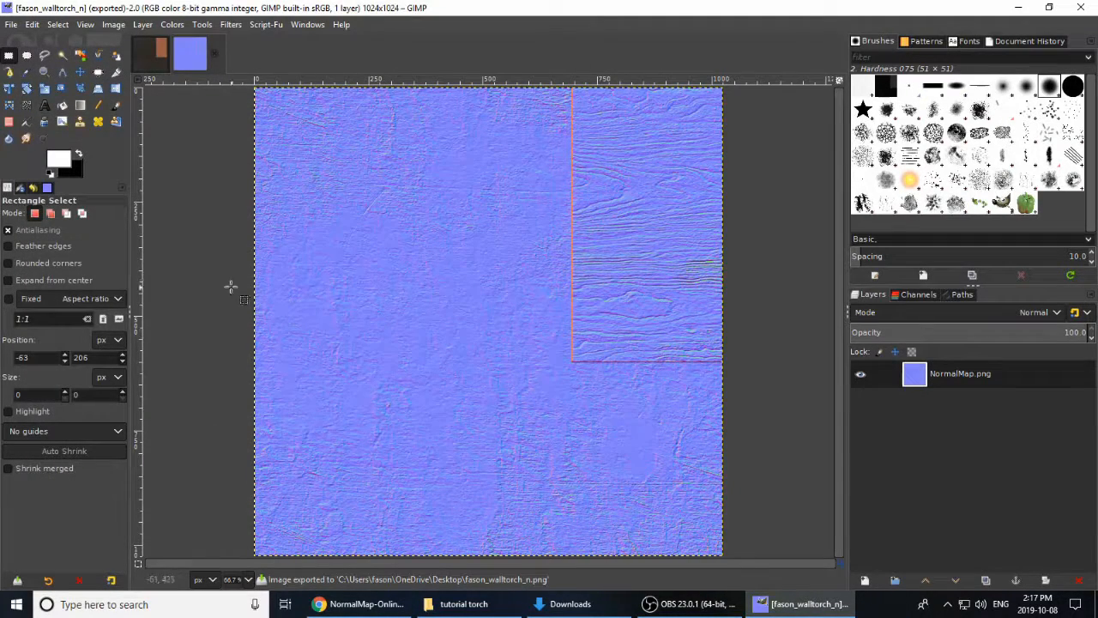